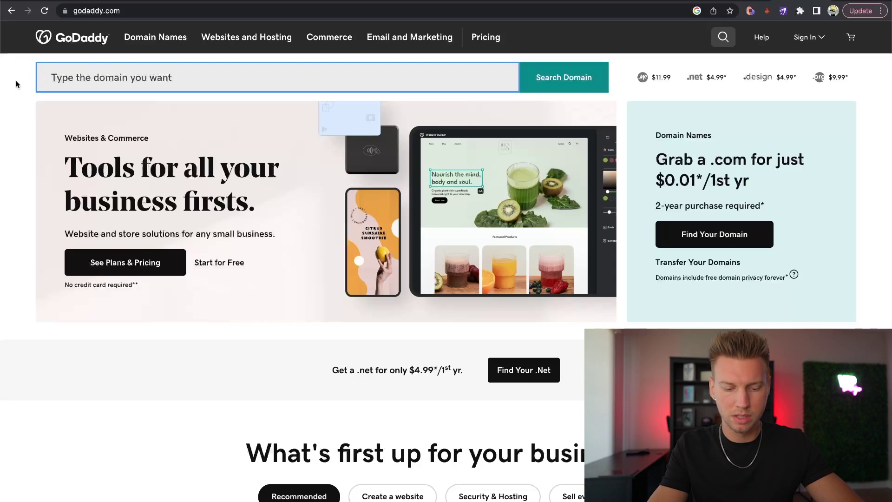
Step: Search GoDaddy for the domain nocodesoftwaresolutions.com
type("nocodesoftwaresolu")
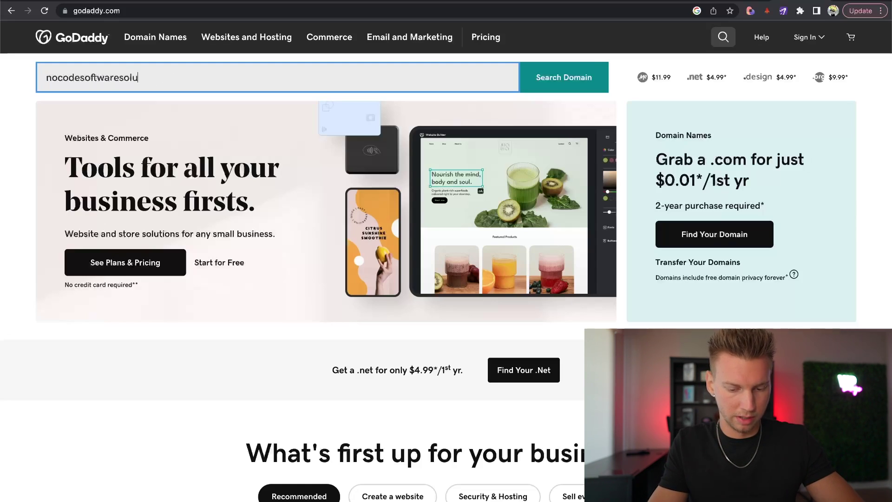
type("tions.")
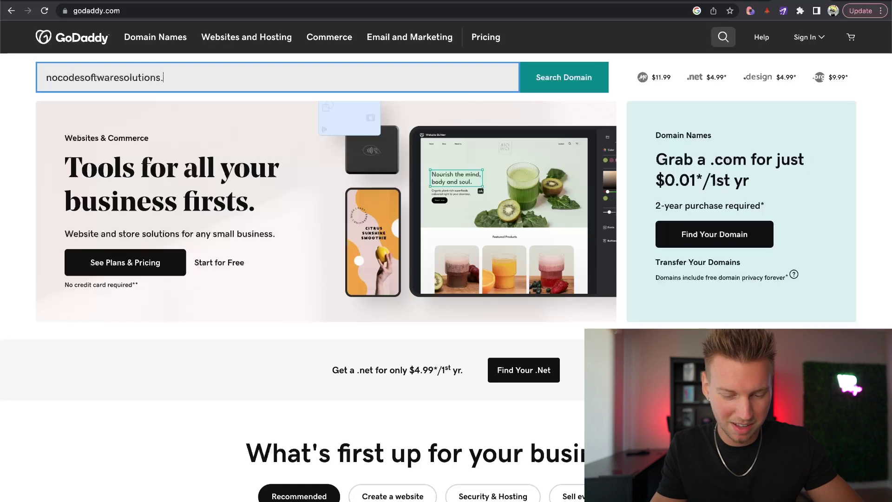
type("com")
left_click(534, 74)
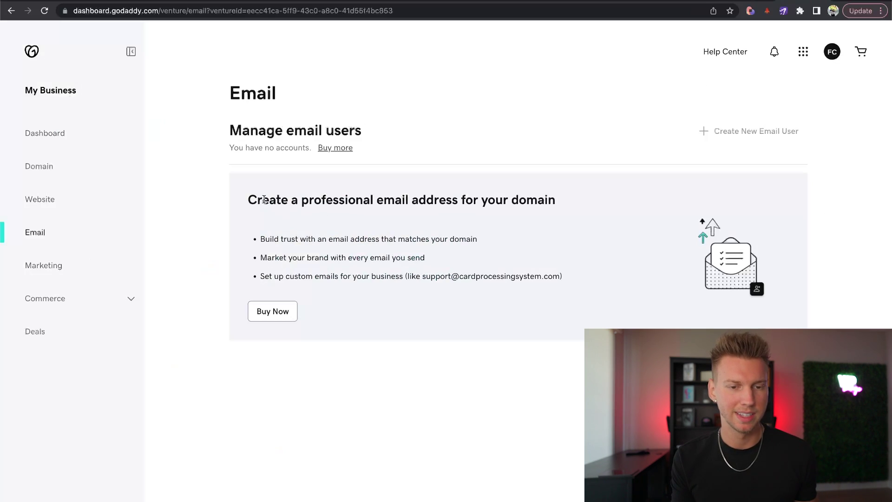
left_click_drag(263, 200, 488, 200)
left_click(514, 202)
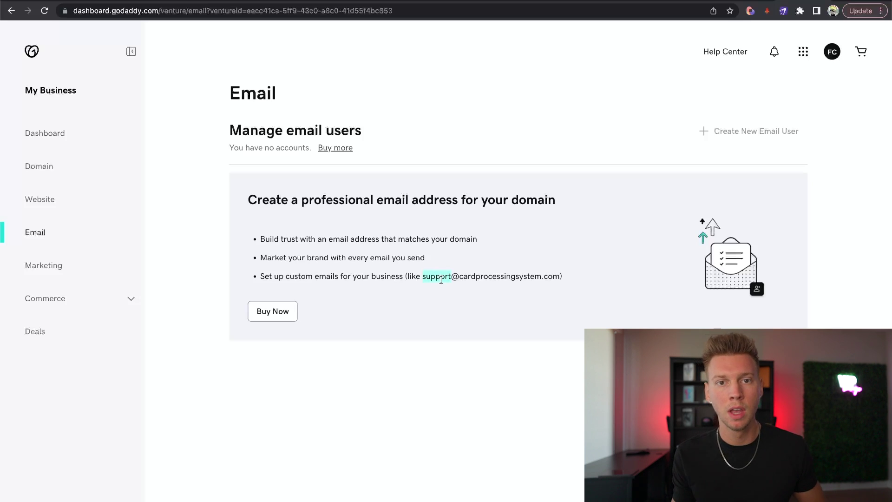
left_click(441, 280)
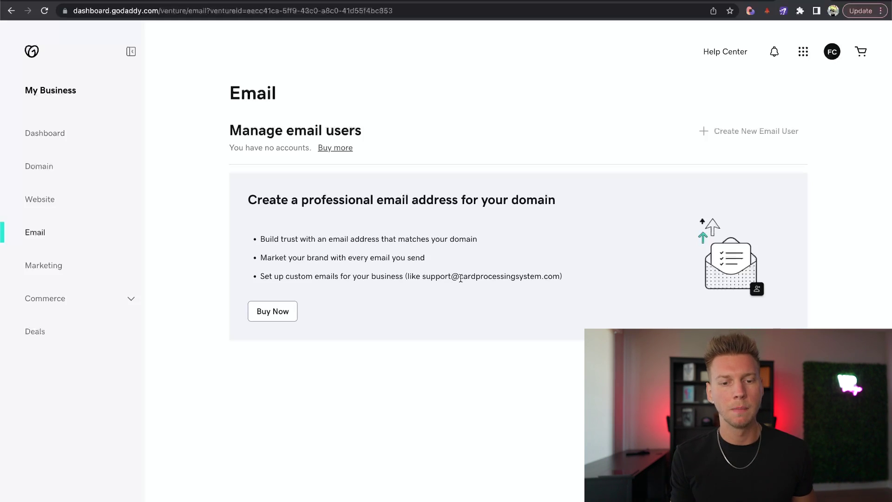
left_click(264, 311)
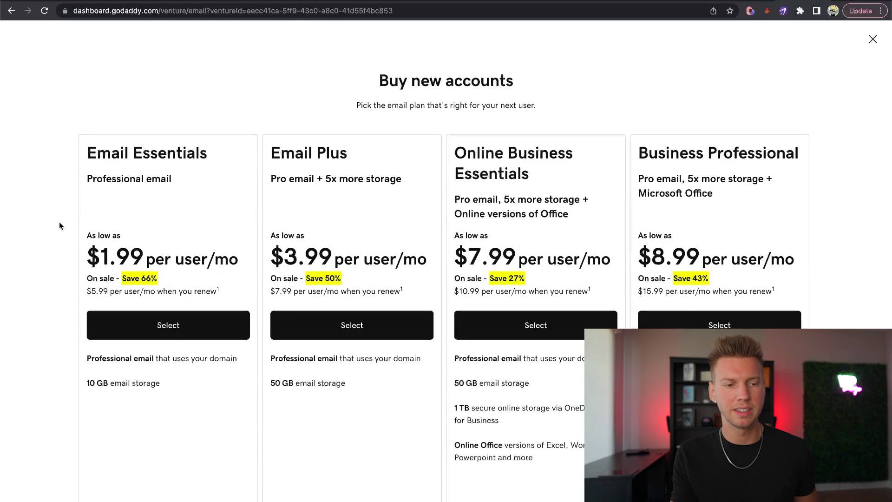
left_click_drag(89, 256, 151, 257)
left_click(63, 263)
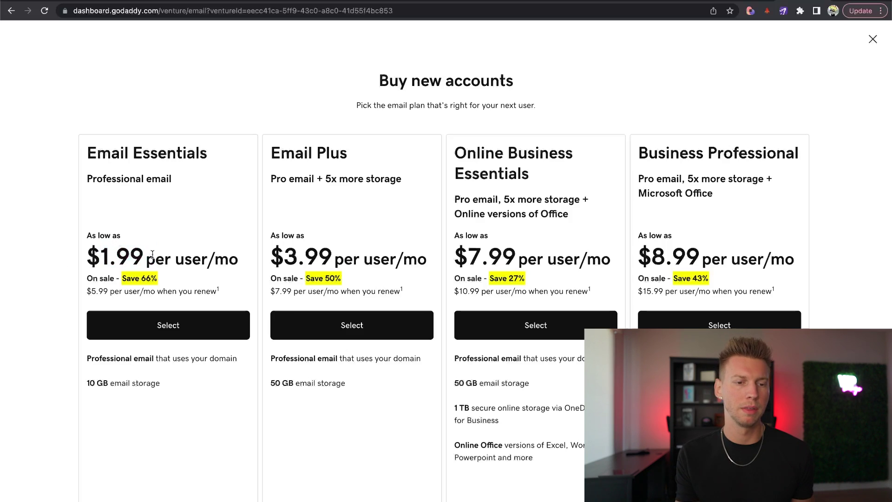
left_click_drag(92, 293, 185, 296)
left_click(59, 231)
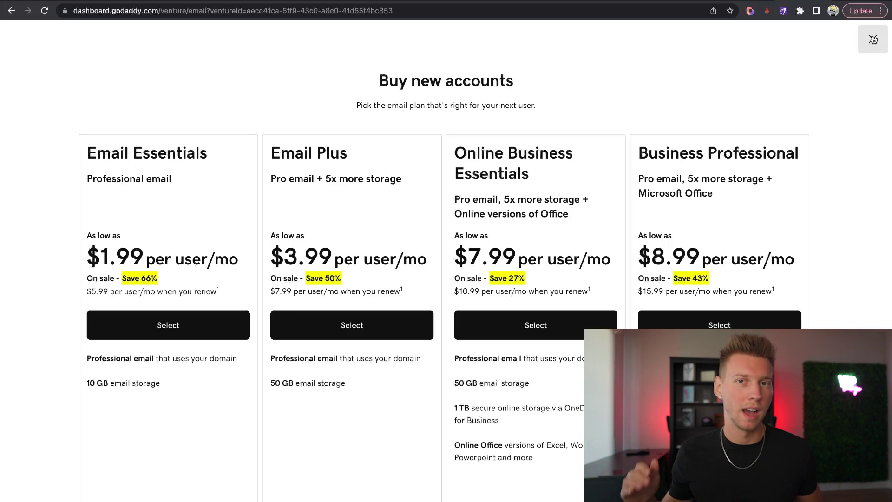
Step: Close the GoDaddy email plans and switch to Instantly's Email Accounts list
left_click(873, 40)
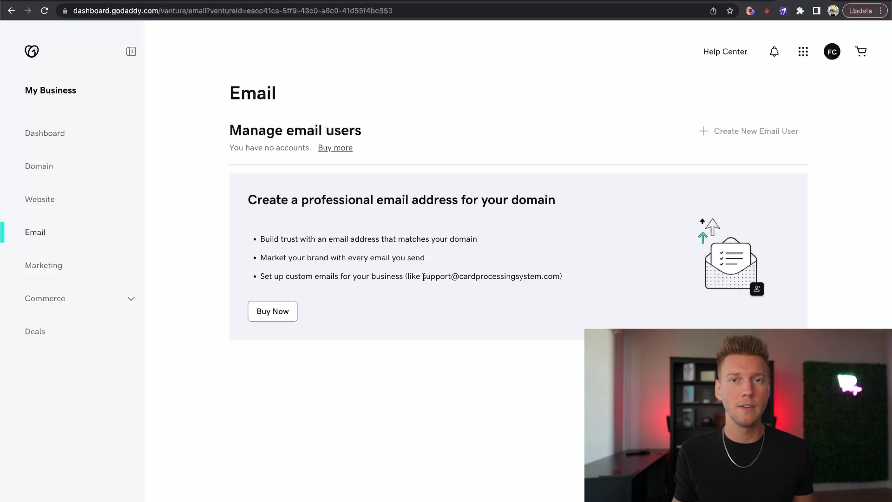
mouse_move(423, 277)
left_mouse_down()
mouse_move(468, 277)
mouse_move(440, 277)
left_mouse_up()
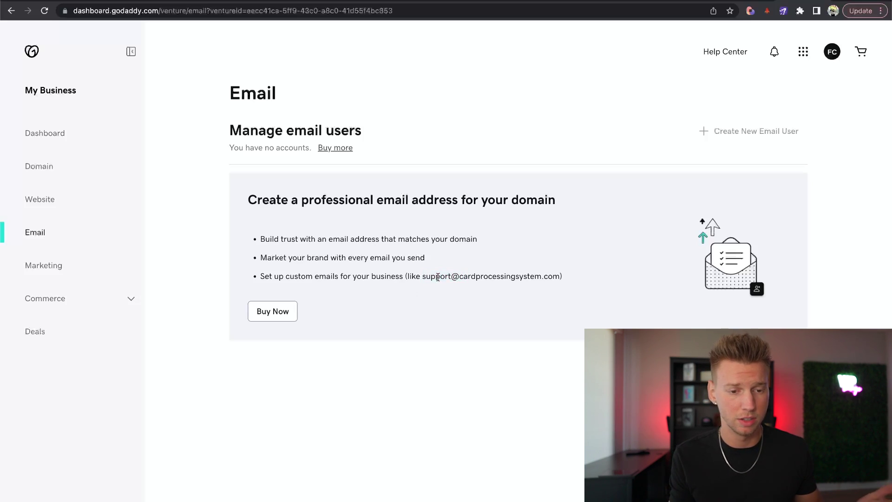
left_click(445, 277)
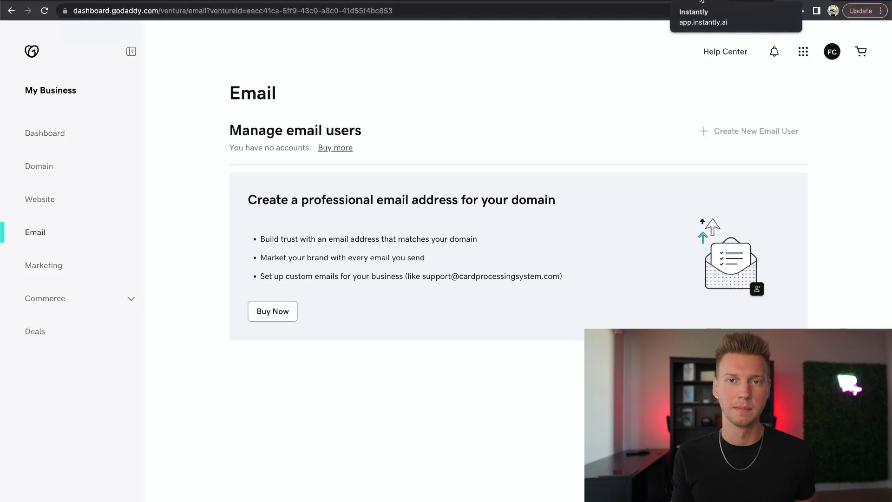
left_click(701, 2)
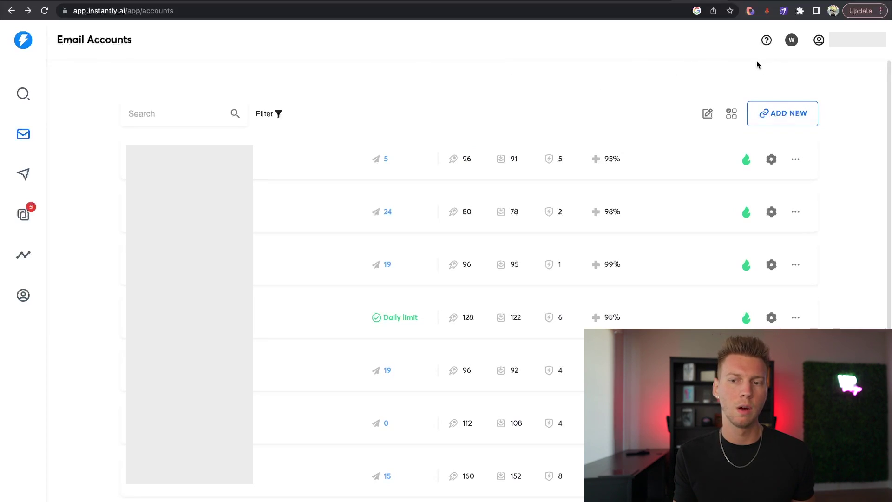
Step: Try connecting a new Office 365 / Outlook account, which is rejected as already added
left_click(774, 111)
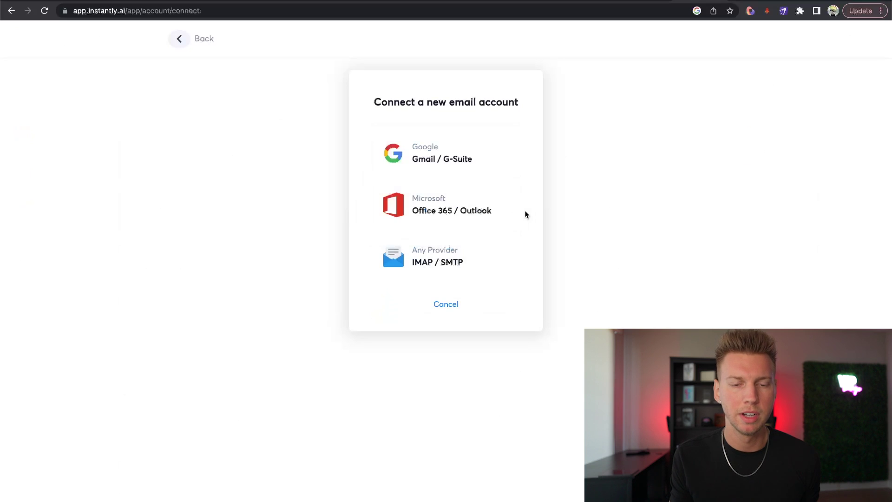
left_click(459, 212)
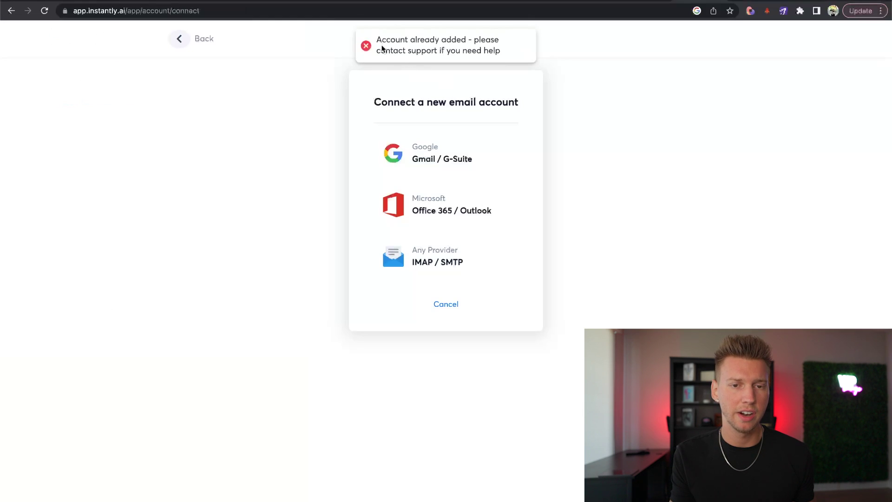
left_click_drag(382, 48, 473, 55)
left_click(387, 56)
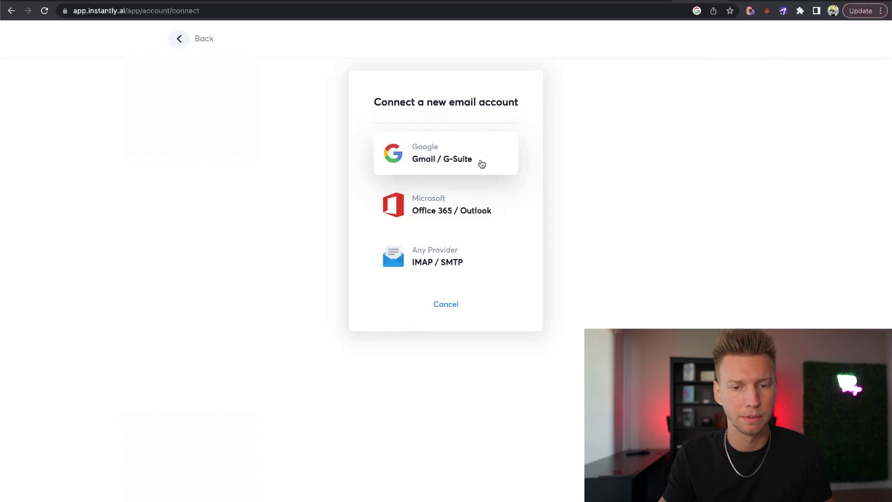
left_click(180, 41)
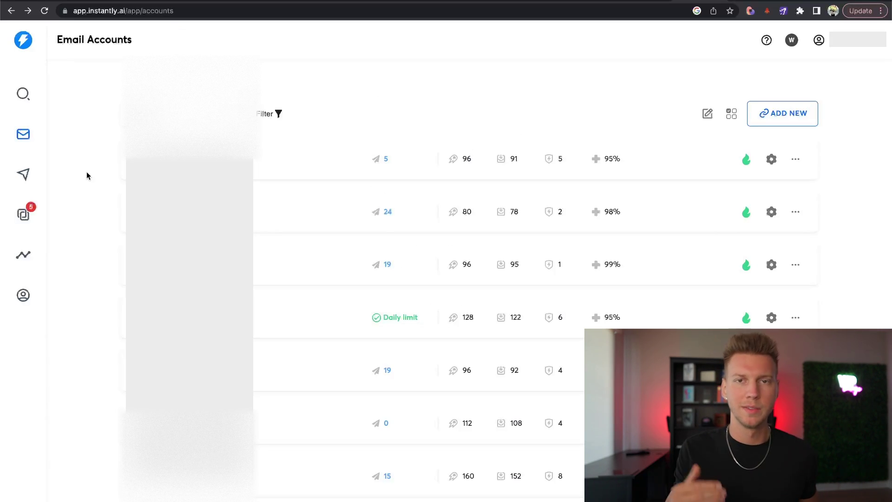
scroll(87, 175, "down", 1)
scroll(87, 175, "down", 4)
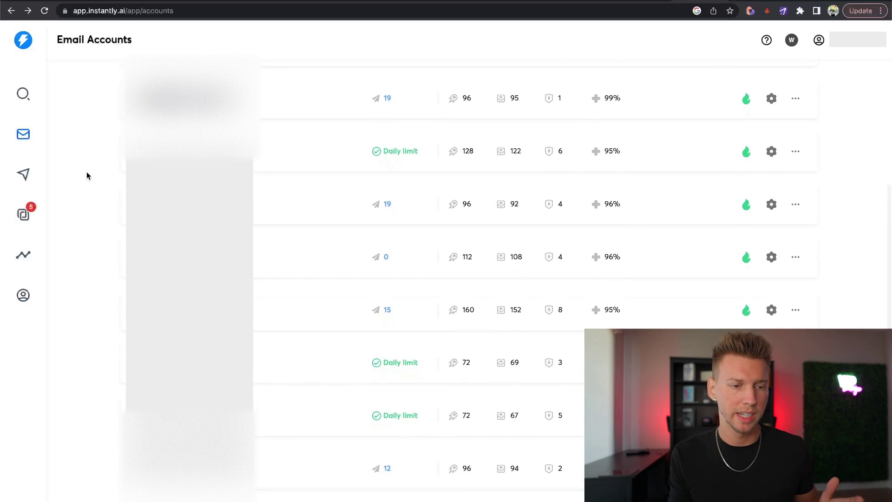
scroll(87, 176, "up", 4)
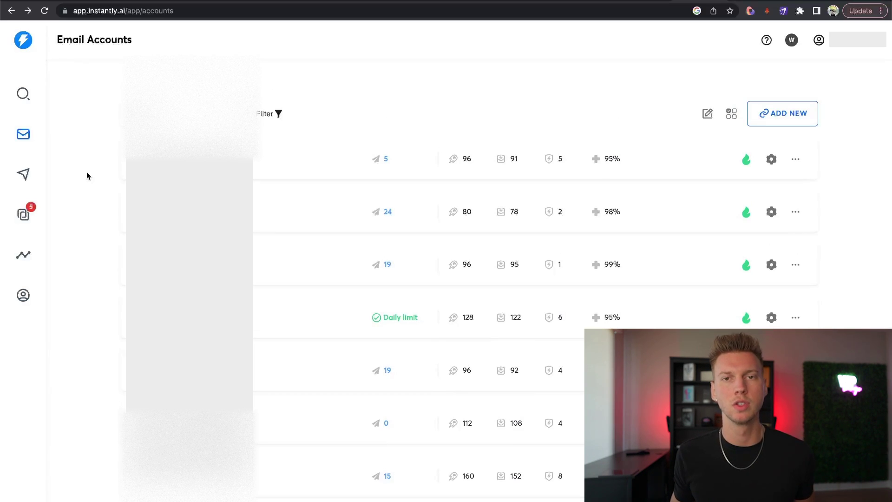
scroll(87, 176, "down", 2)
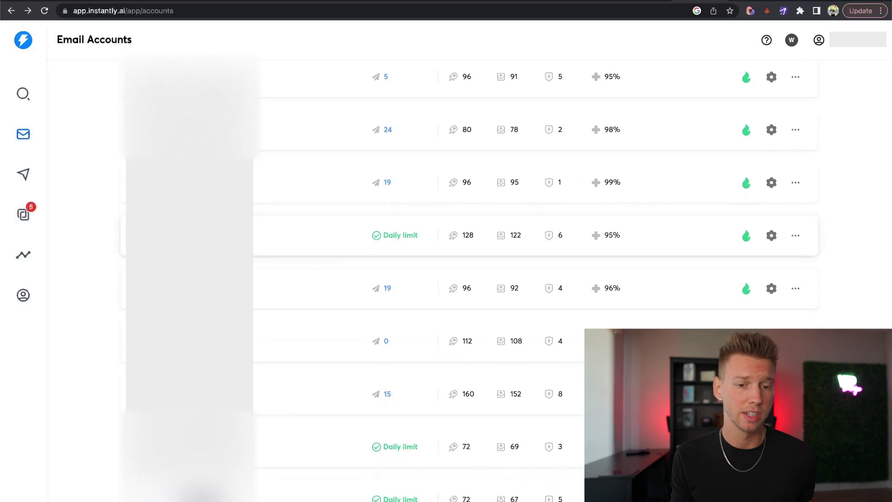
left_click(702, 341)
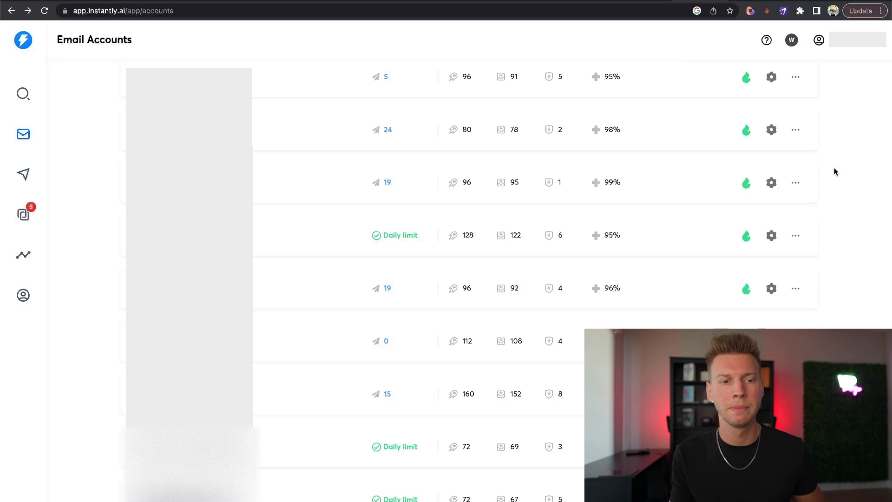
scroll(623, 188, "up", 3)
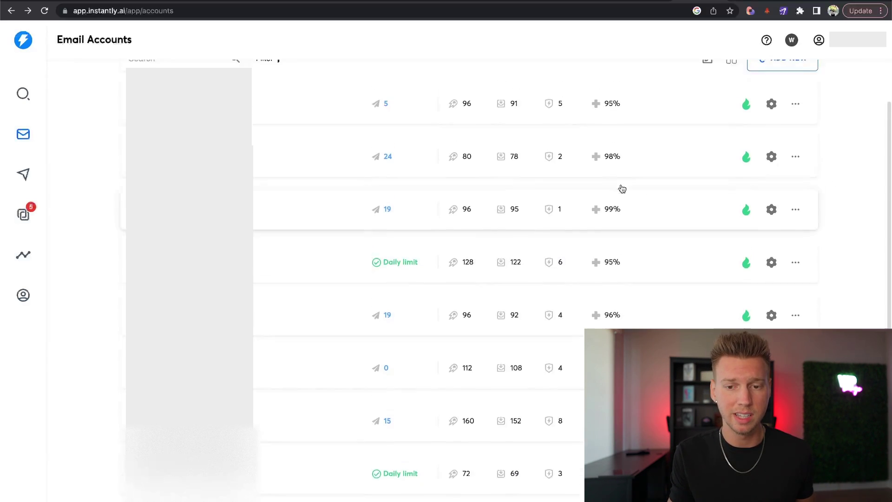
scroll(611, 204, "down", 6)
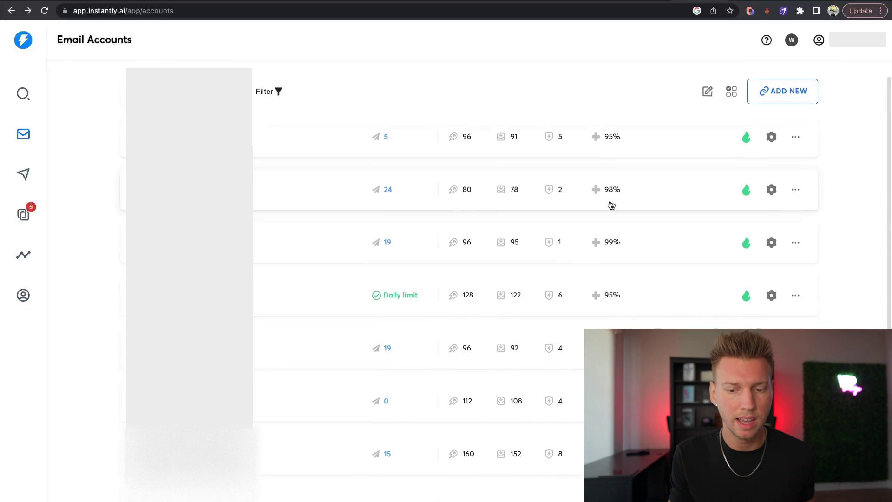
scroll(845, 274, "up", 6)
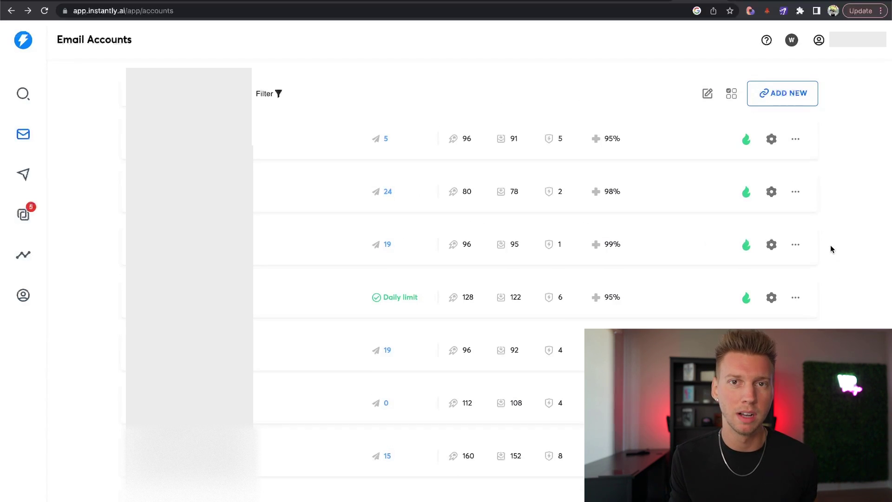
scroll(829, 244, "down", 5)
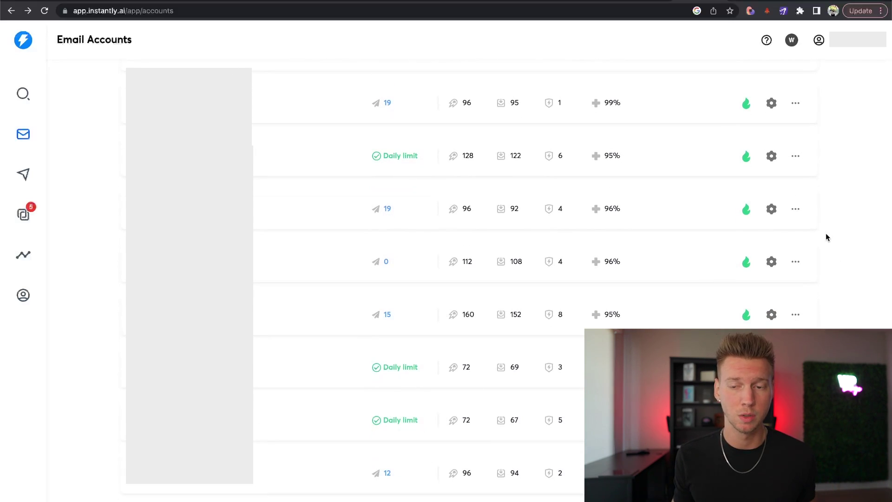
scroll(826, 237, "up", 5)
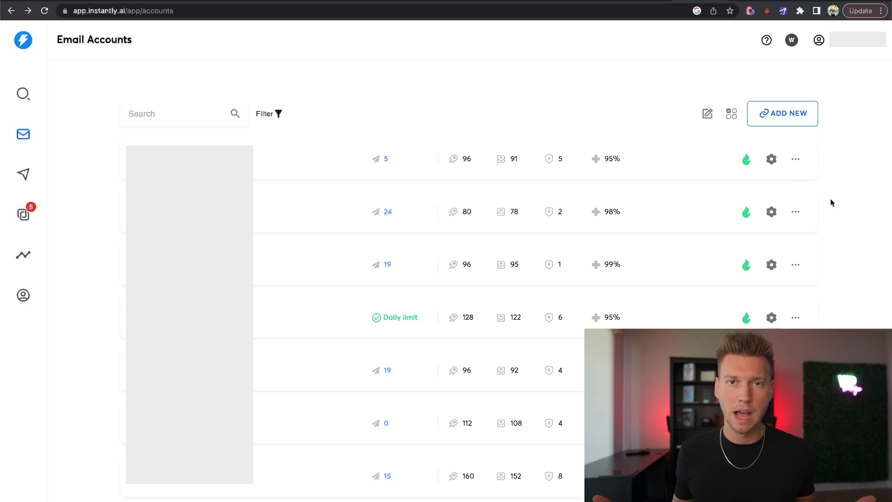
Step: Filter Lead Finder to Phoenix, Arizona, United States and browse the 136,723 results
left_click(23, 93)
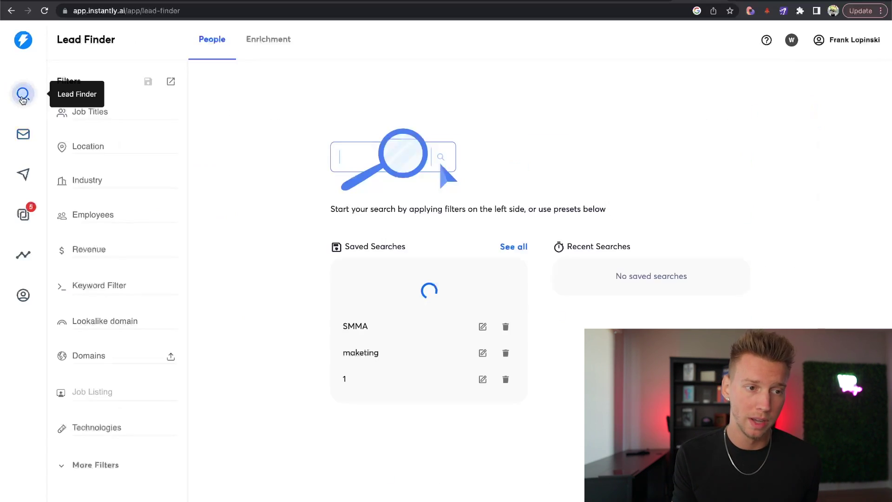
left_click(99, 147)
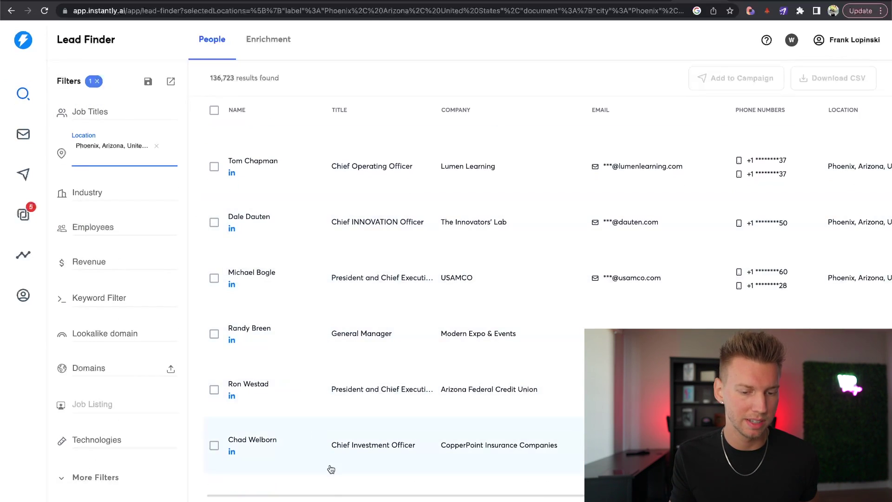
scroll(234, 162, "up", 2)
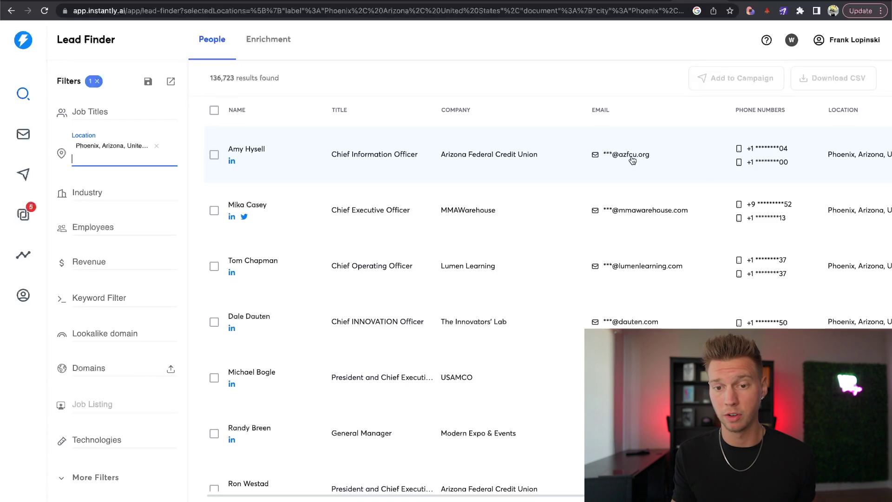
scroll(812, 162, "right", 5)
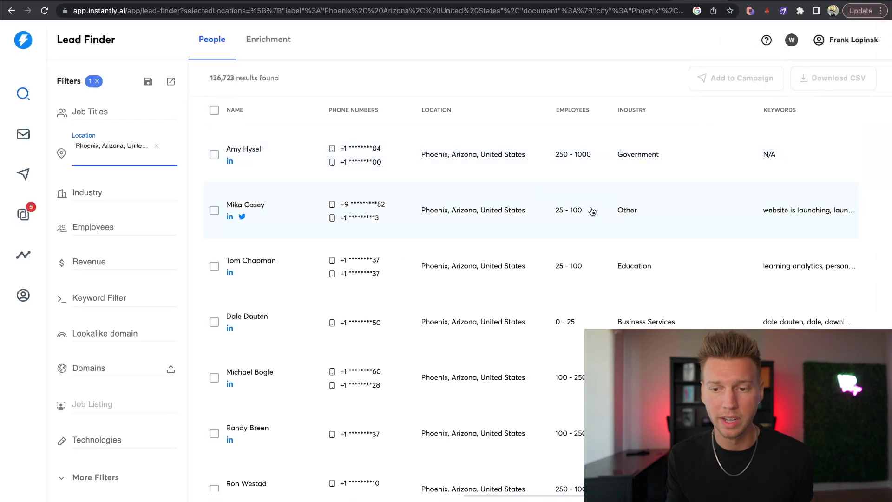
scroll(592, 210, "down", 1)
scroll(591, 210, "left", 5)
scroll(447, 188, "up", 1)
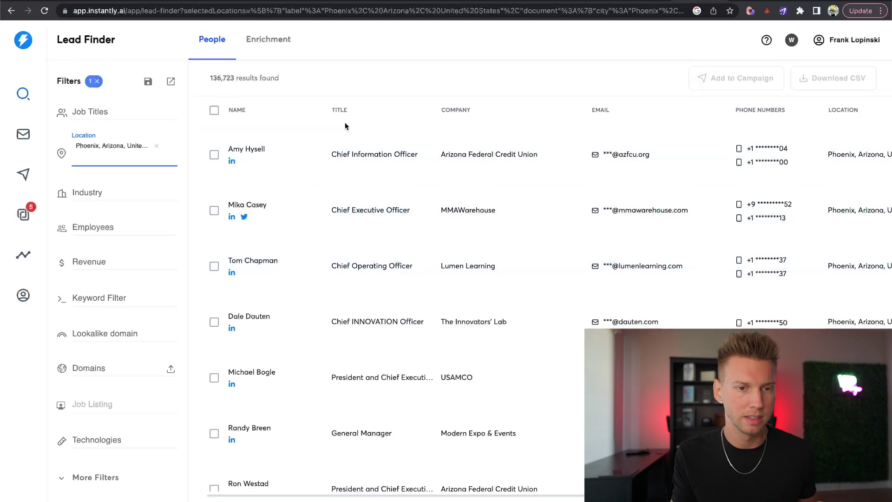
left_click(224, 79)
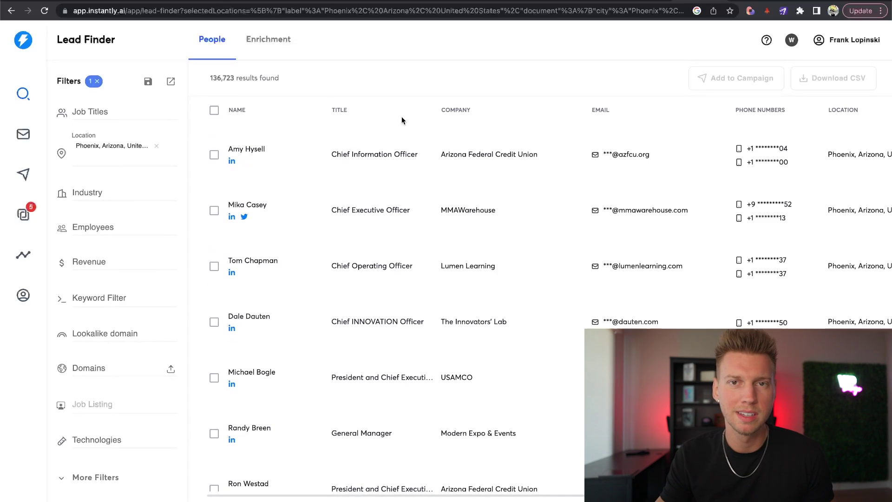
scroll(403, 120, "down", 2)
scroll(401, 117, "down", 1)
scroll(395, 118, "up", 3)
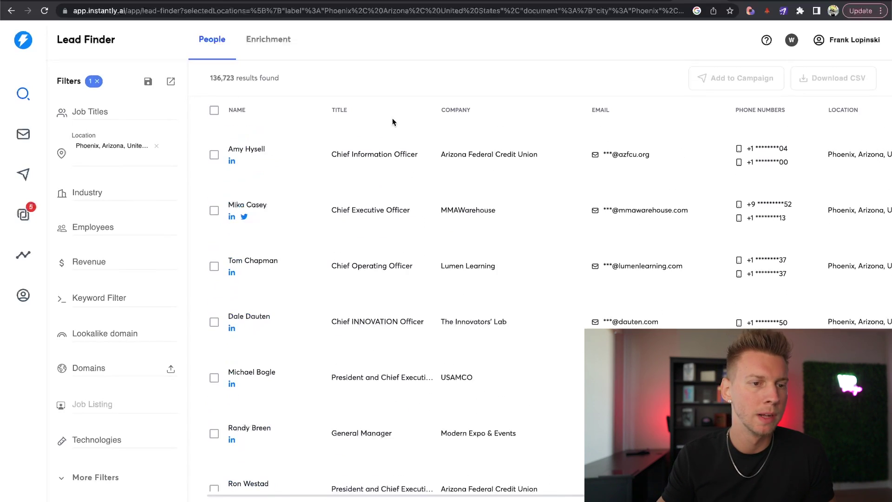